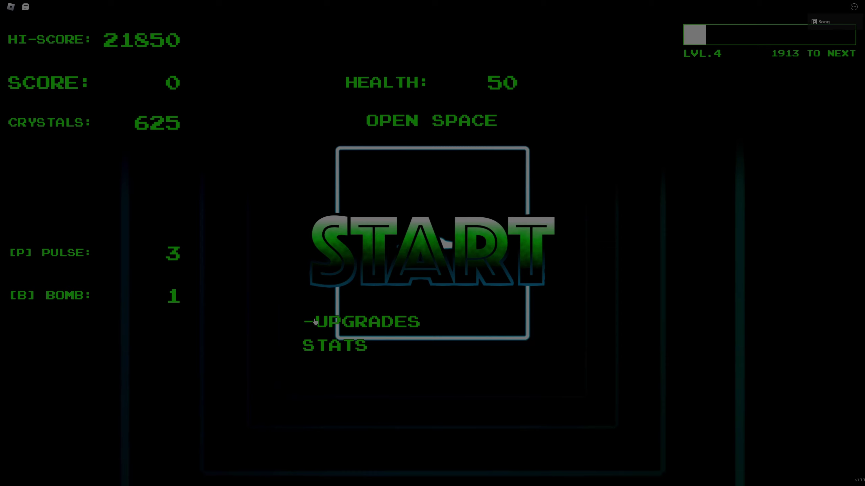
- Open the Focus Flight upgrades menu to see upgrade prices against 625 crystals
left_click(314, 322)
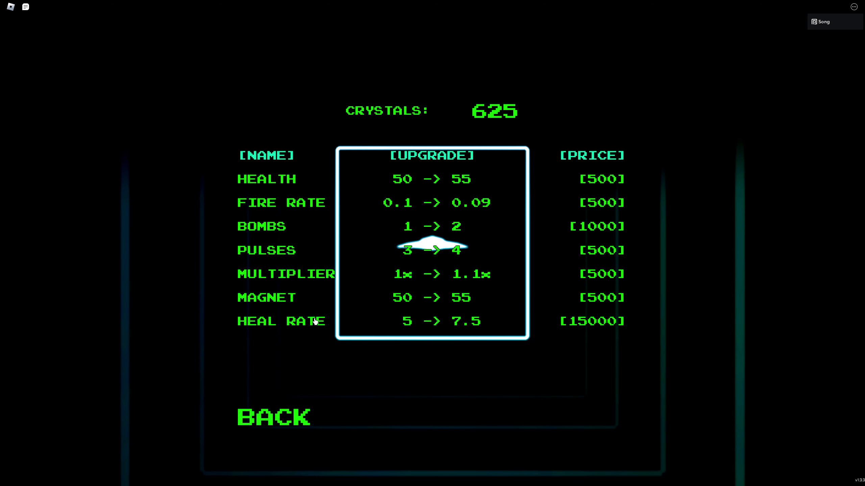